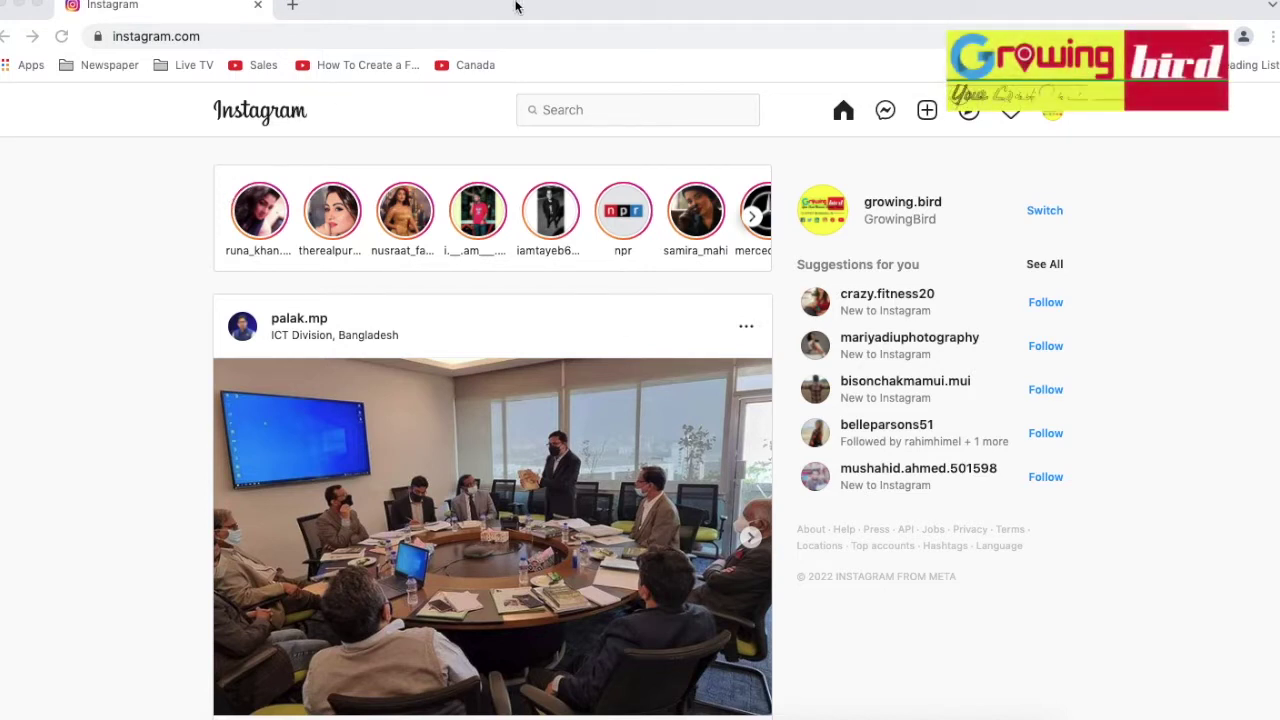
Go to the account settings from the profile avatar menu.
{"action": "scroll", "coordinate": [218, 403], "scroll_direction": "down", "scroll_amount": 10}
{"action": "scroll", "coordinate": [220, 411], "scroll_direction": "down", "scroll_amount": 15}
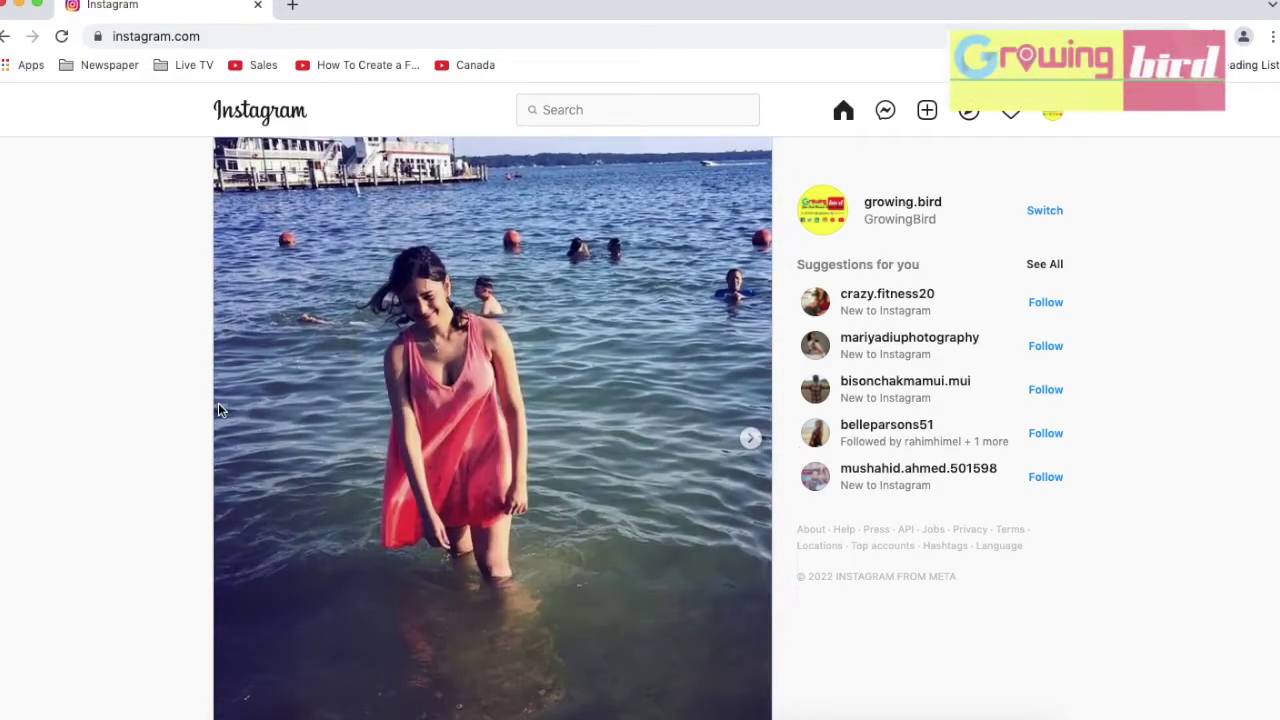
{"action": "scroll", "coordinate": [218, 403], "scroll_direction": "up", "scroll_amount": 20}
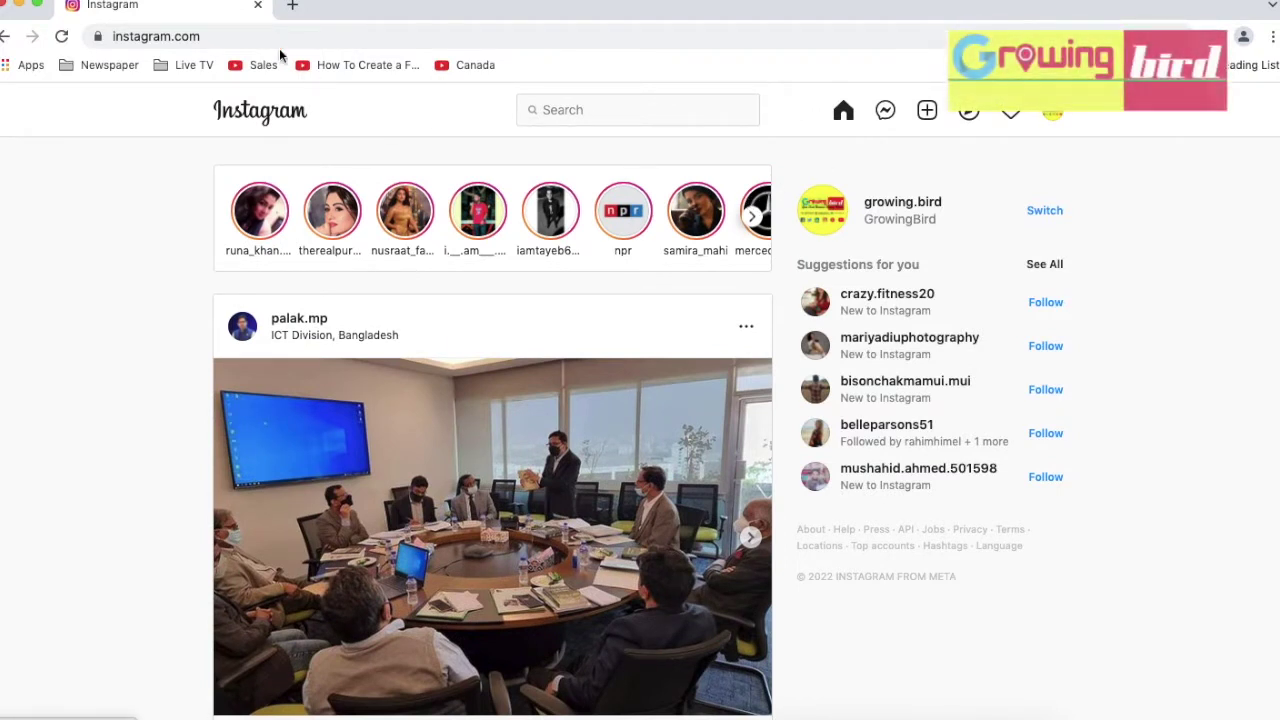
{"action": "left_click", "coordinate": [1053, 114]}
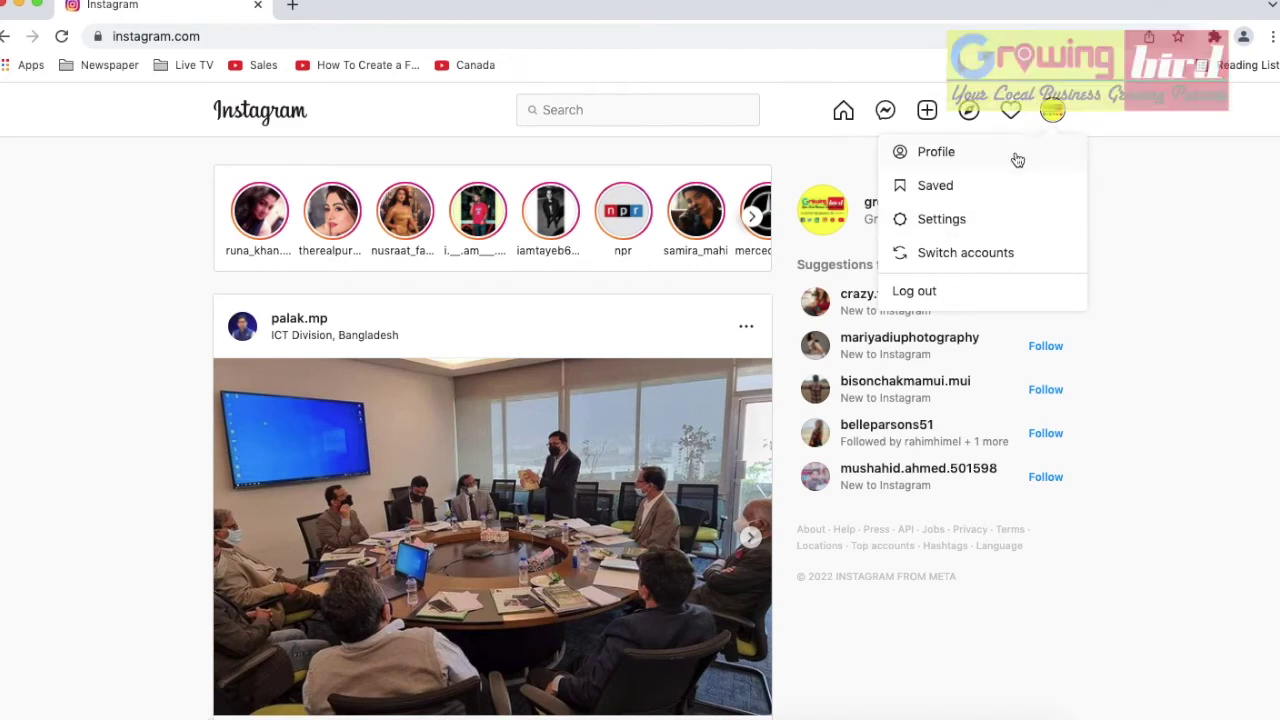
{"action": "left_click", "coordinate": [940, 219]}
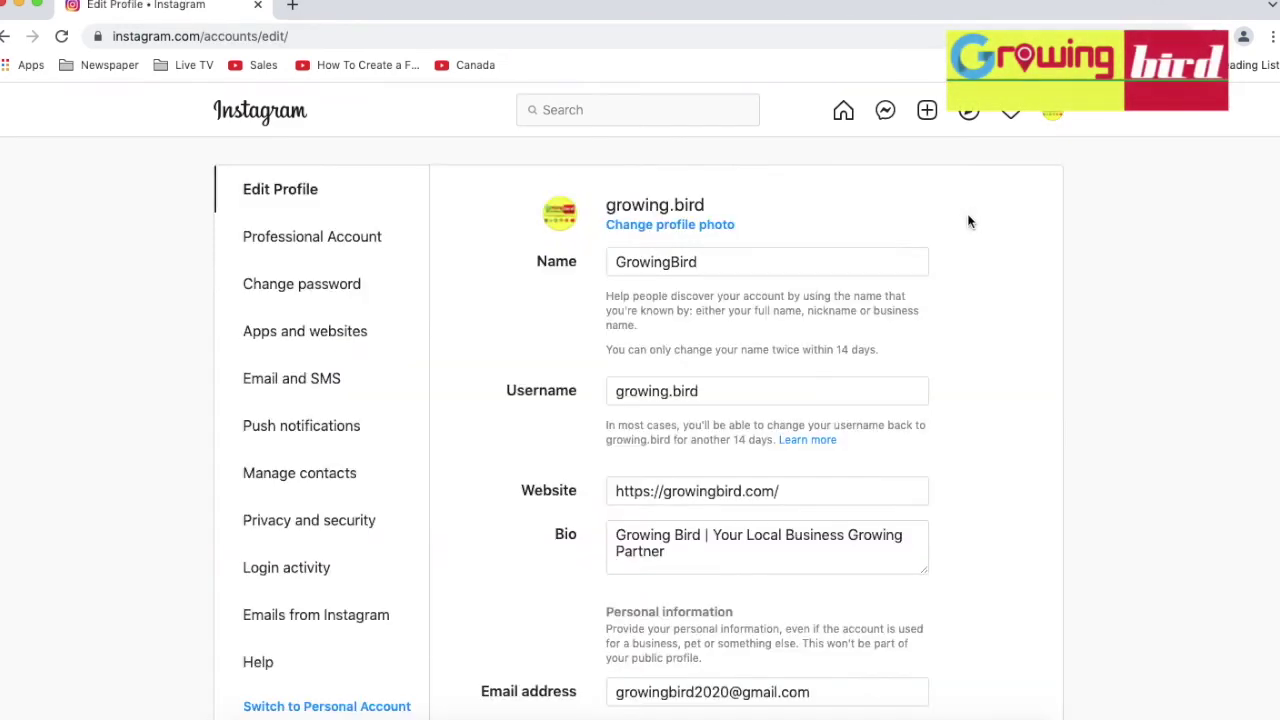
Open the Help section of settings and go to the Instagram Help Centre.
{"action": "scroll", "coordinate": [466, 466], "scroll_direction": "down", "scroll_amount": 3}
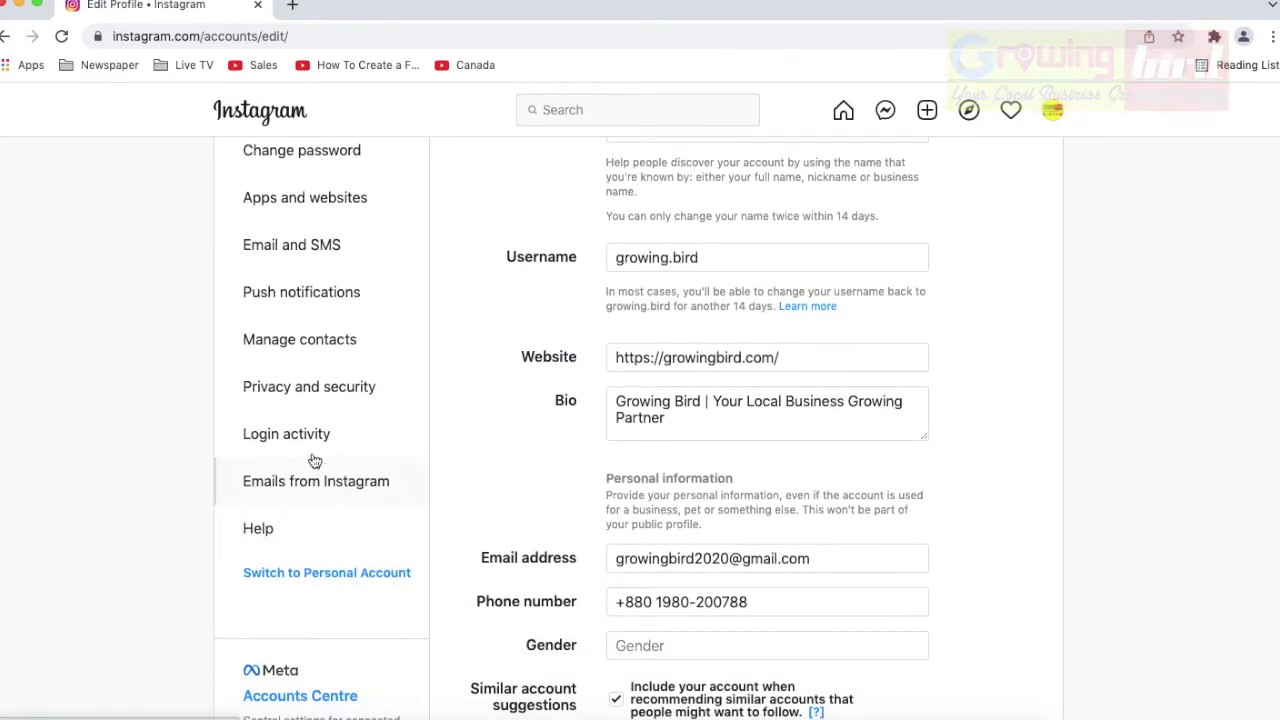
{"action": "scroll", "coordinate": [315, 452], "scroll_direction": "up", "scroll_amount": 3}
{"action": "scroll", "coordinate": [282, 440], "scroll_direction": "down", "scroll_amount": 4}
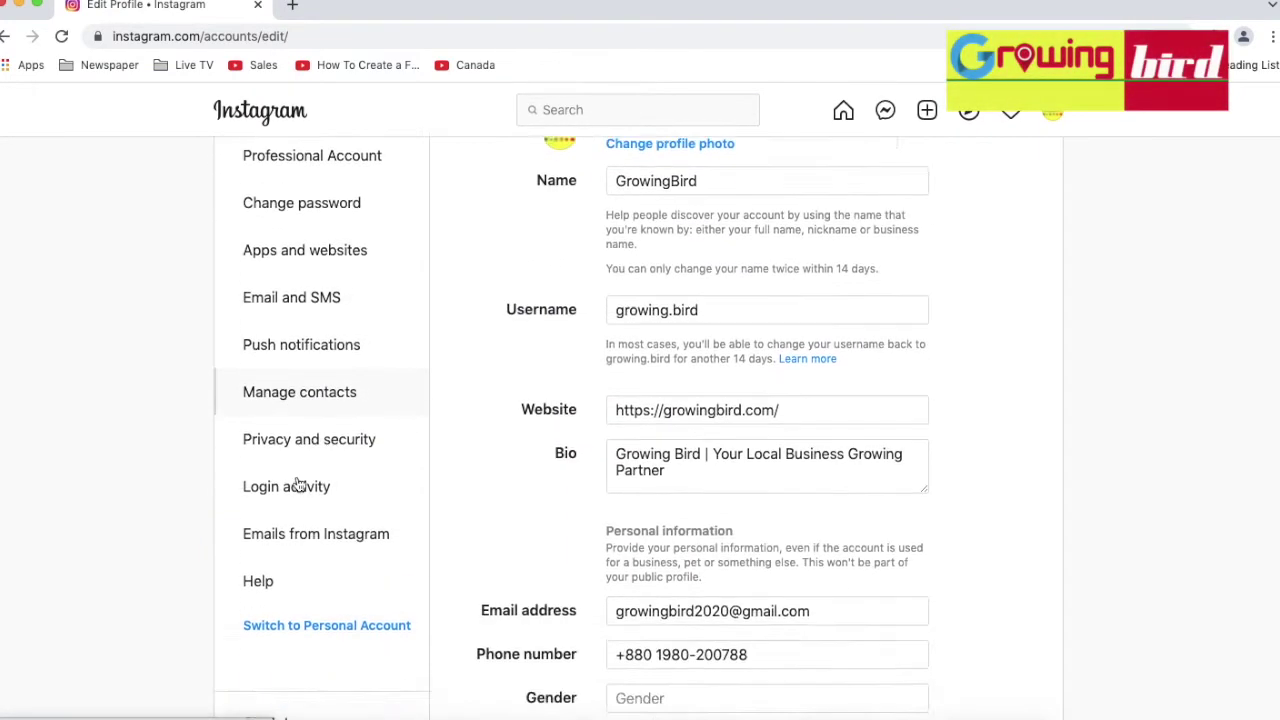
{"action": "left_click", "coordinate": [281, 512]}
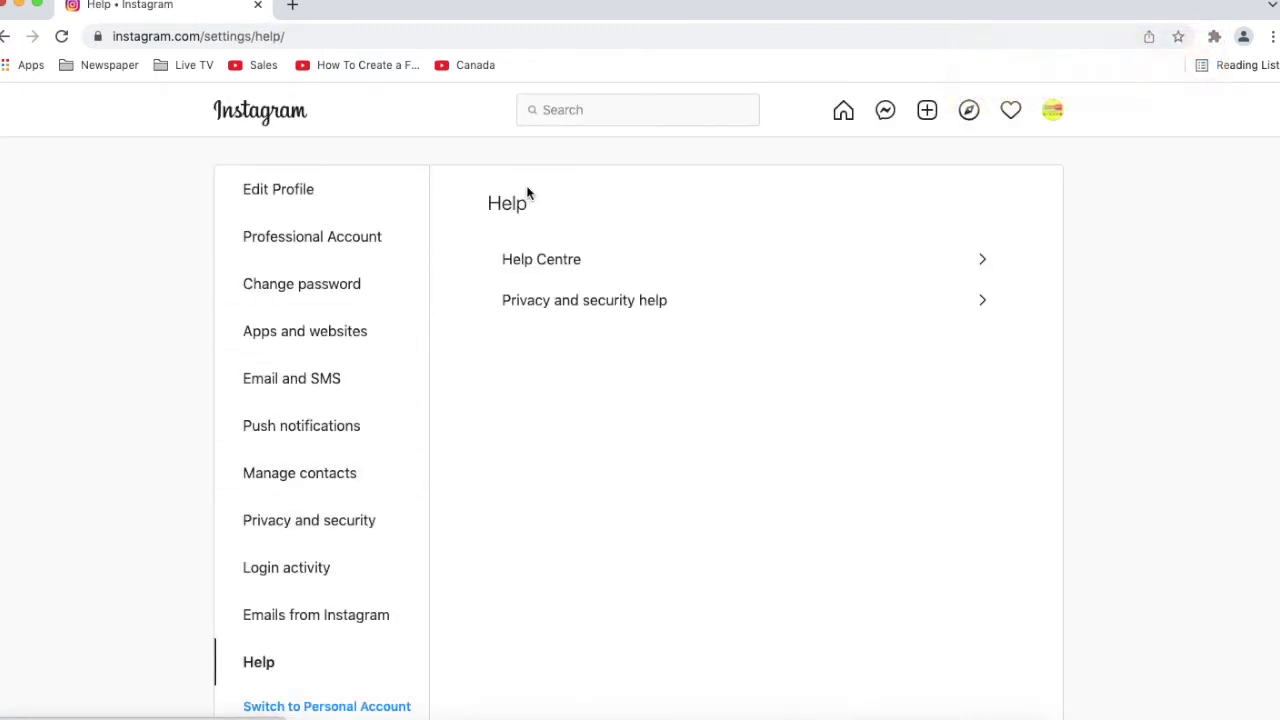
{"action": "scroll", "coordinate": [517, 334], "scroll_direction": "down", "scroll_amount": 3}
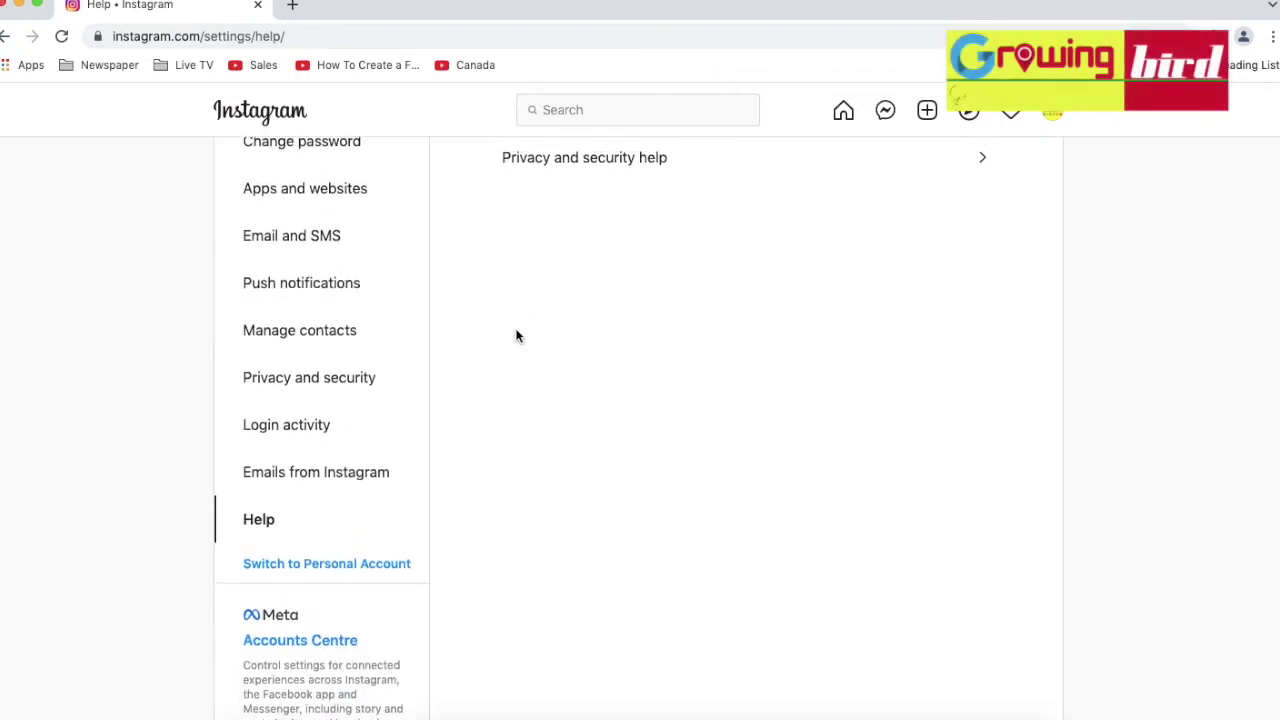
{"action": "scroll", "coordinate": [513, 300], "scroll_direction": "up", "scroll_amount": 3}
{"action": "left_click", "coordinate": [538, 248]}
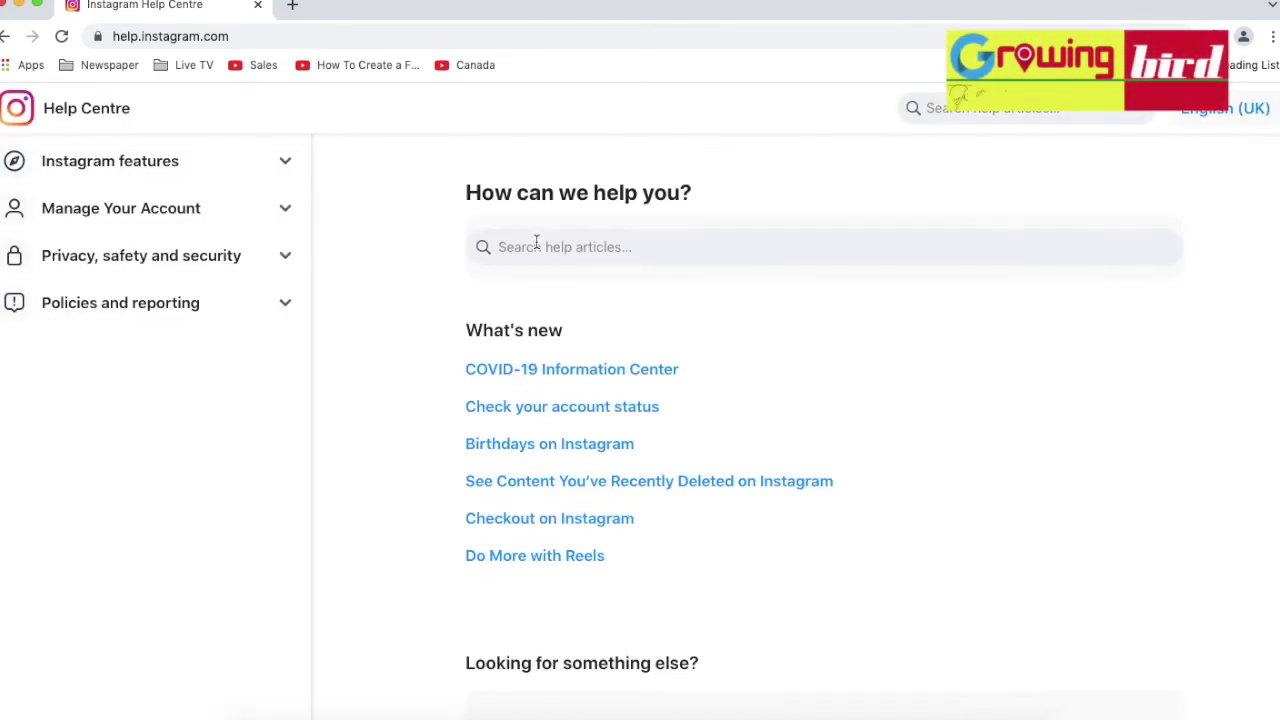
Expand the Manage Your Account topics in the Help Centre sidebar, leaving Instagram features collapsed.
{"action": "scroll", "coordinate": [397, 404], "scroll_direction": "down", "scroll_amount": 2}
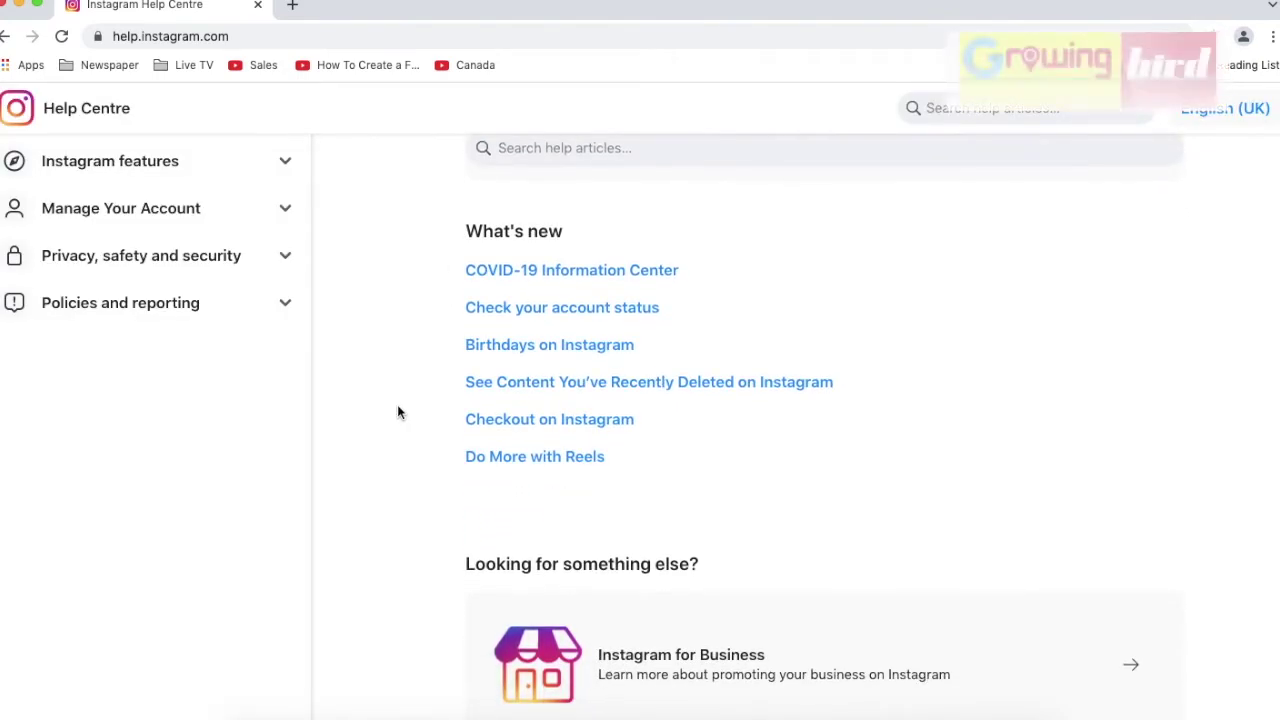
{"action": "scroll", "coordinate": [397, 412], "scroll_direction": "down", "scroll_amount": 5}
{"action": "scroll", "coordinate": [397, 412], "scroll_direction": "up", "scroll_amount": 6}
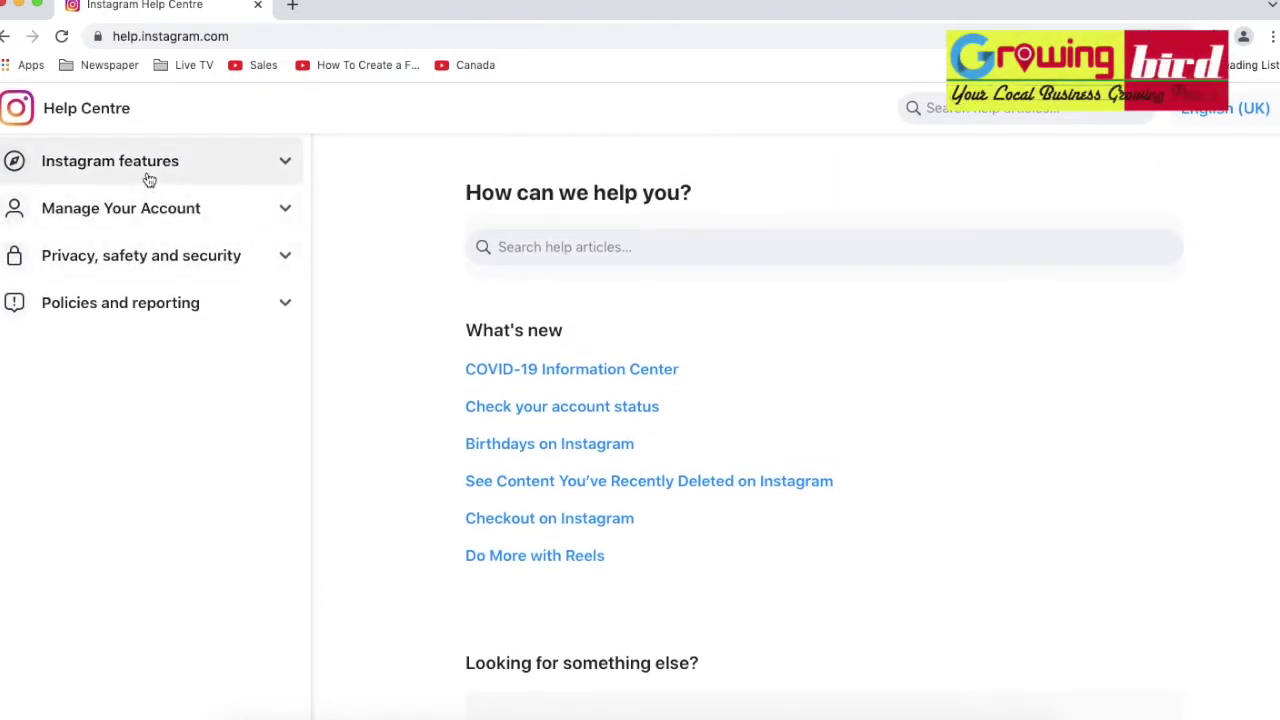
{"action": "left_click", "coordinate": [287, 163]}
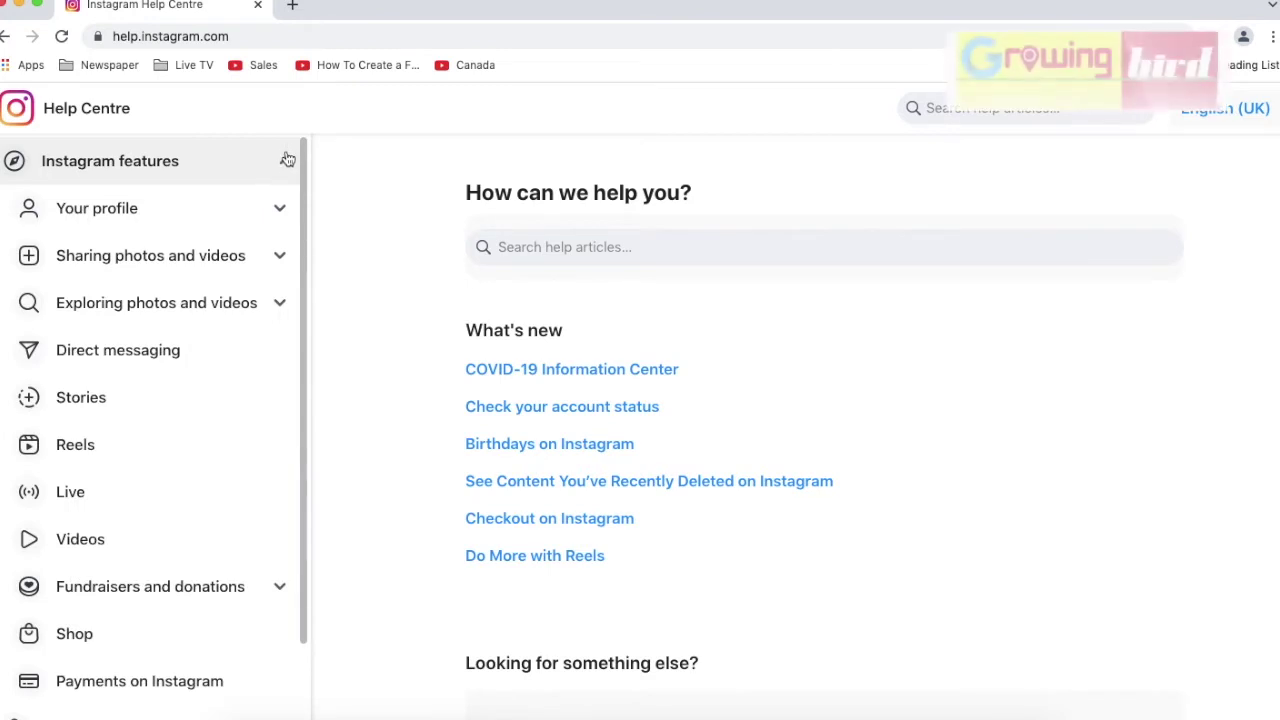
{"action": "left_click", "coordinate": [287, 166]}
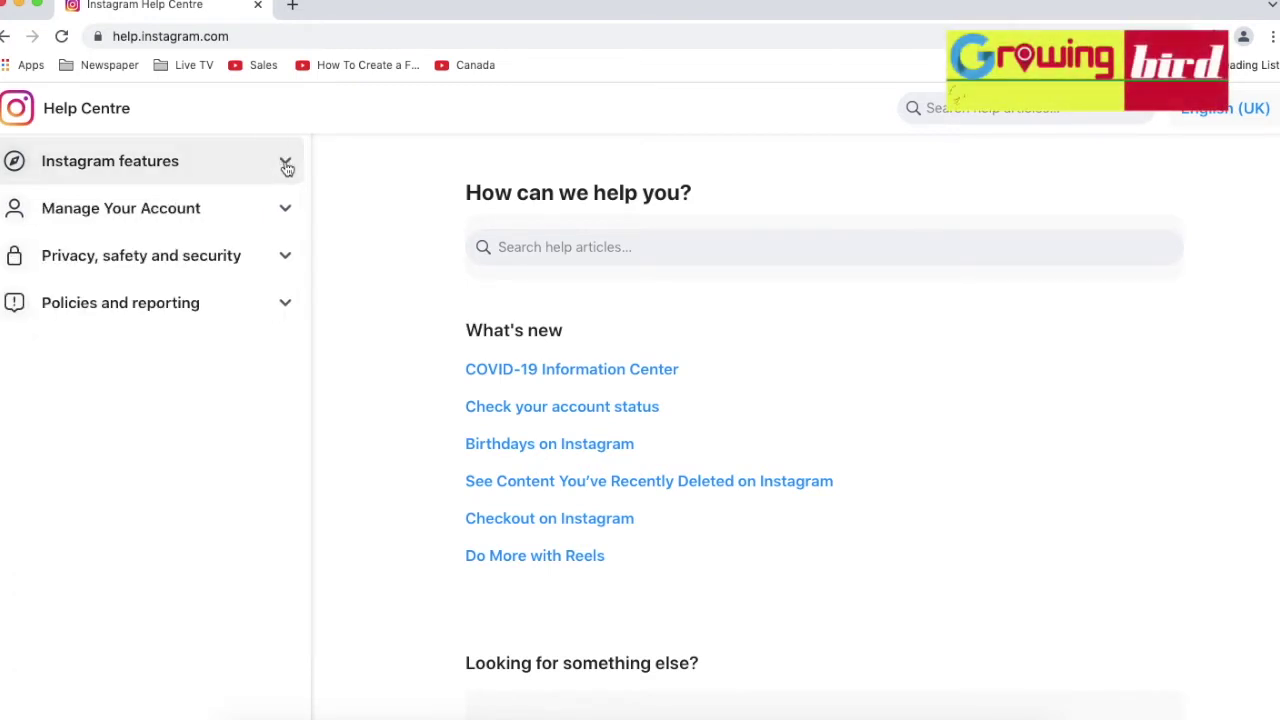
{"action": "left_click", "coordinate": [282, 215]}
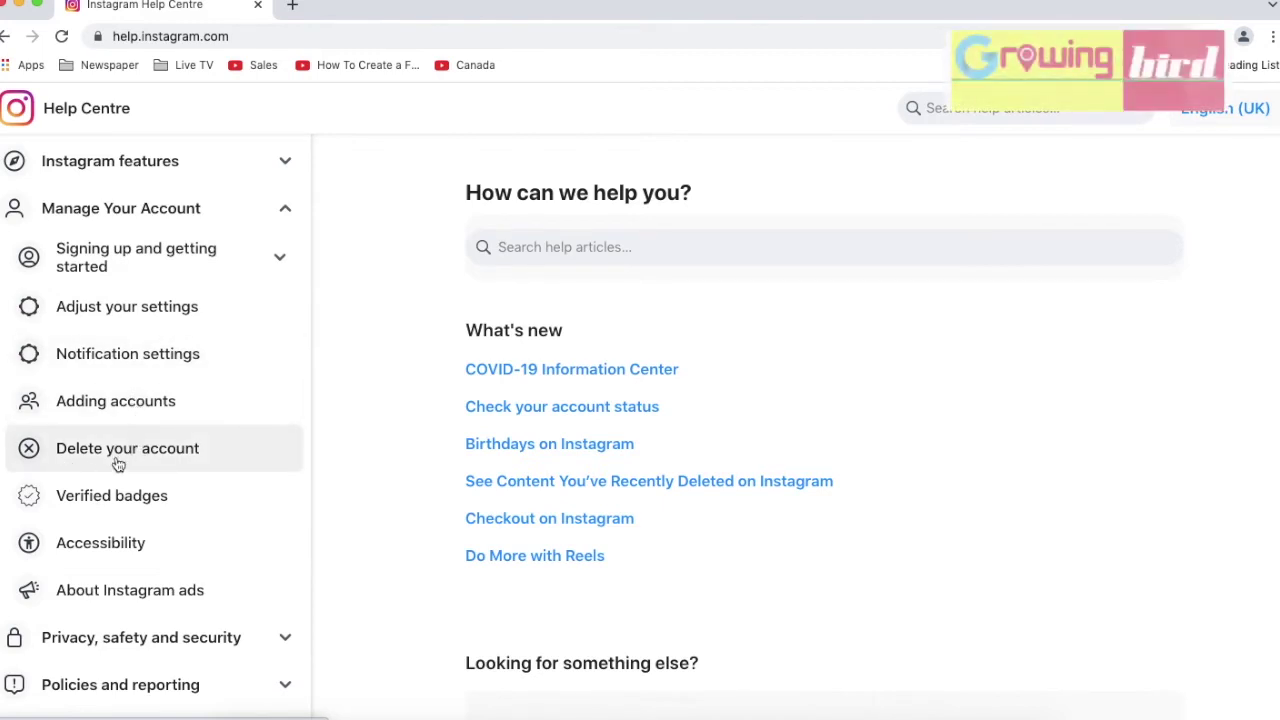
Open the Delete your account article and expand the temporarily disabling and deleting answers.
{"action": "left_click", "coordinate": [155, 463]}
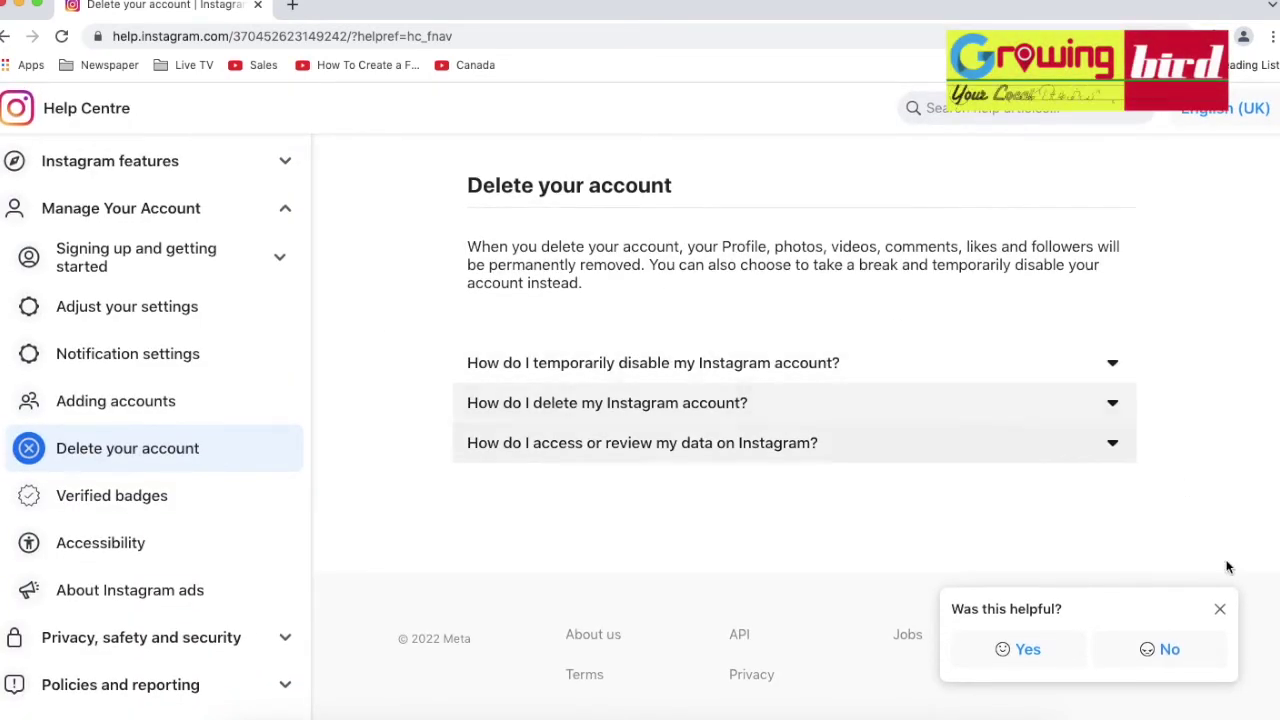
{"action": "left_click", "coordinate": [1220, 610]}
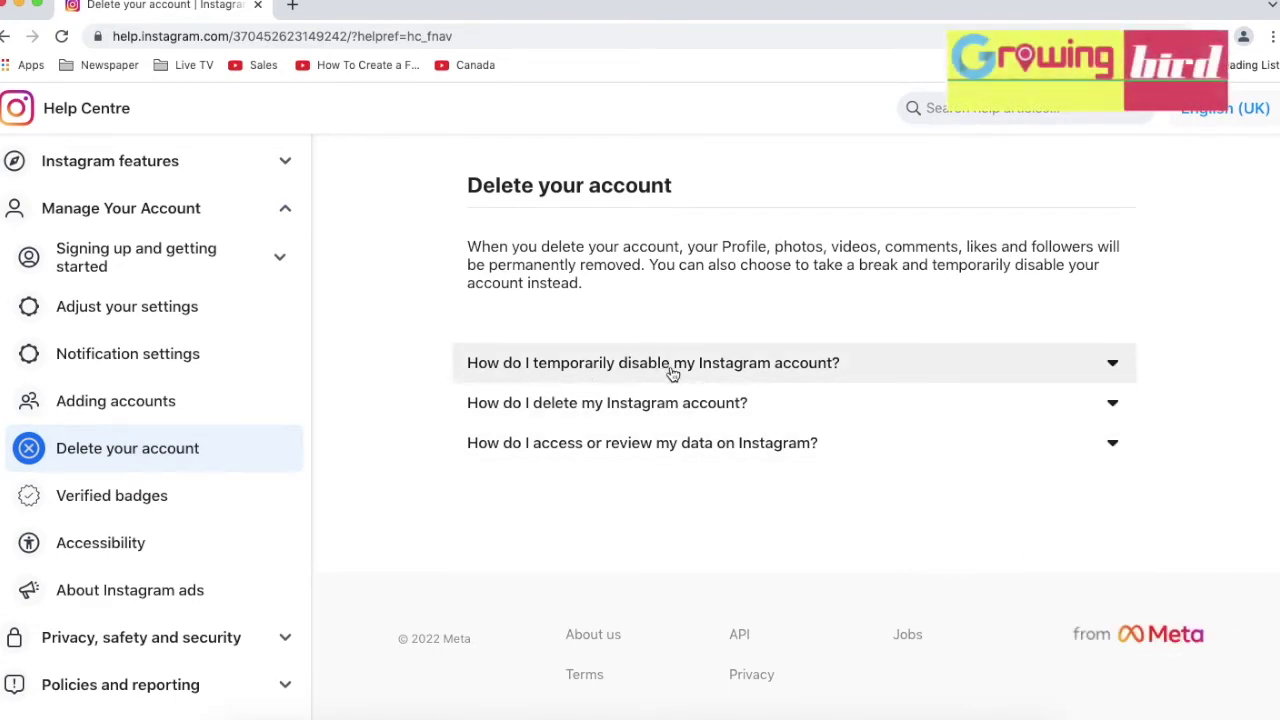
{"action": "left_click", "coordinate": [1112, 368]}
{"action": "scroll", "coordinate": [1036, 376], "scroll_direction": "down", "scroll_amount": 7}
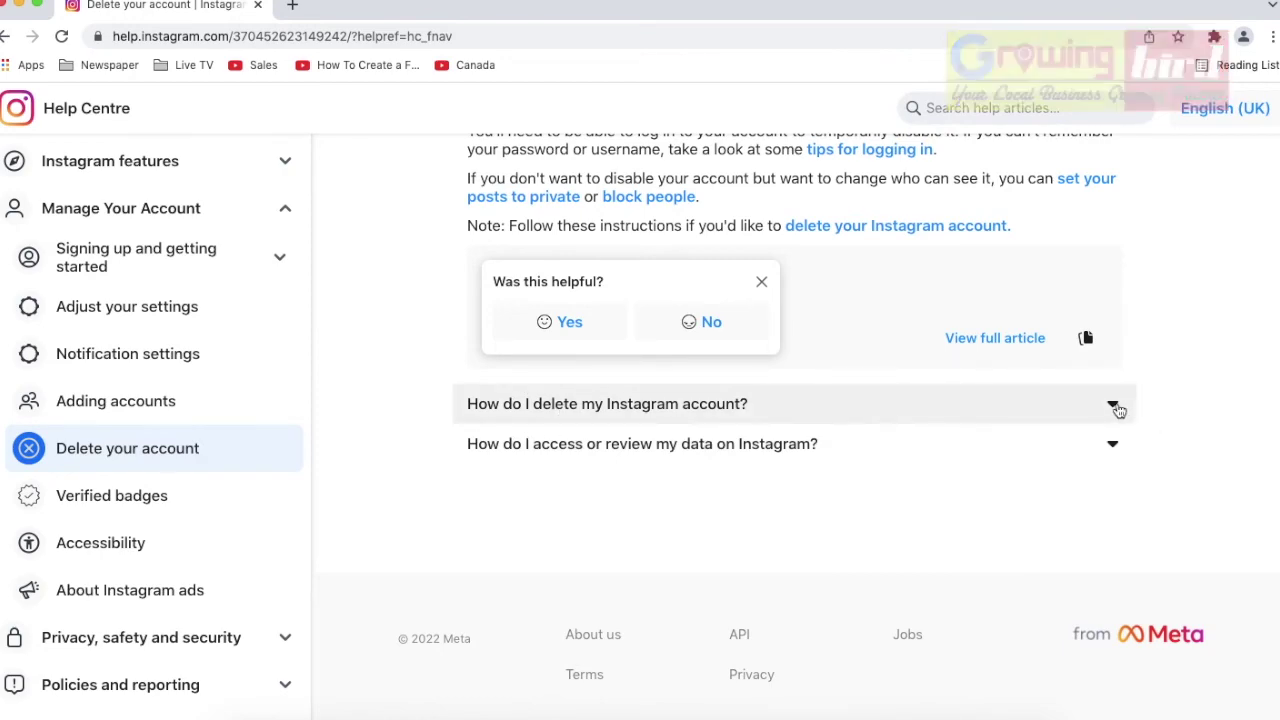
{"action": "left_click", "coordinate": [1112, 404]}
{"action": "scroll", "coordinate": [1070, 440], "scroll_direction": "down", "scroll_amount": 1}
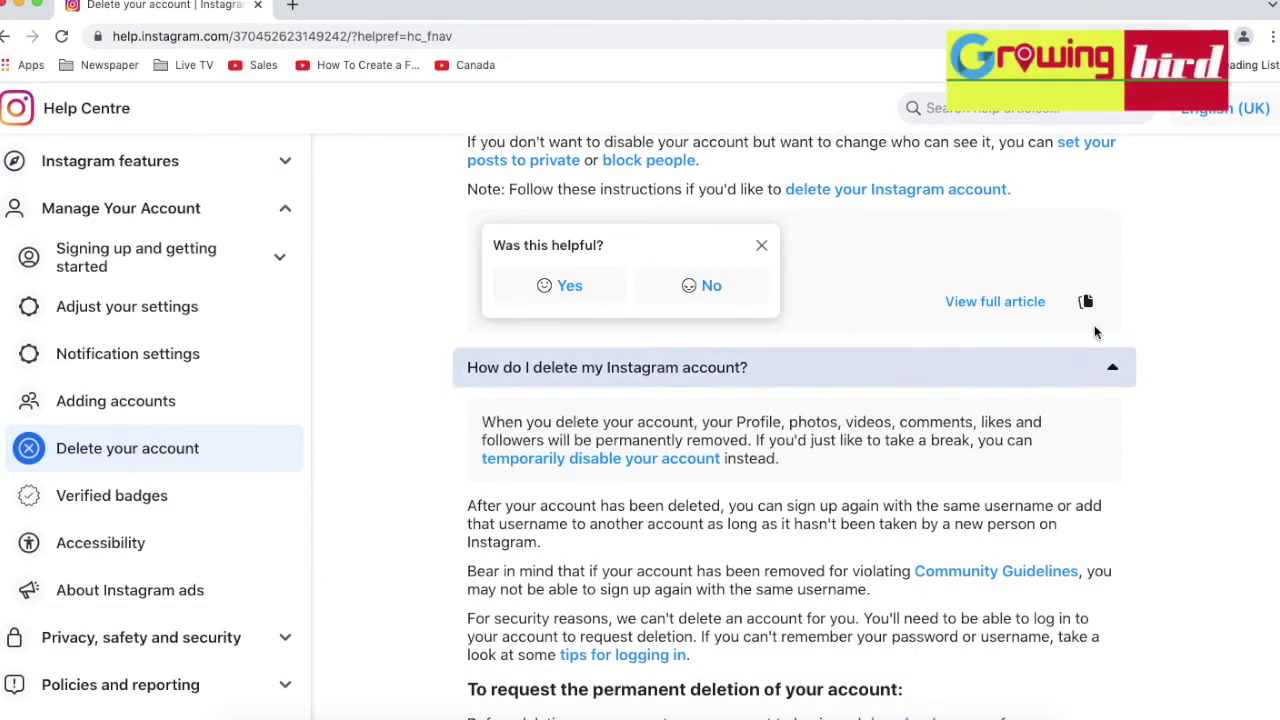
{"action": "scroll", "coordinate": [1094, 331], "scroll_direction": "up", "scroll_amount": 4}
Swap the computer instructions for the mobile-browser steps and dismiss the 'Was this helpful?' prompt.
{"action": "left_click", "coordinate": [1114, 150]}
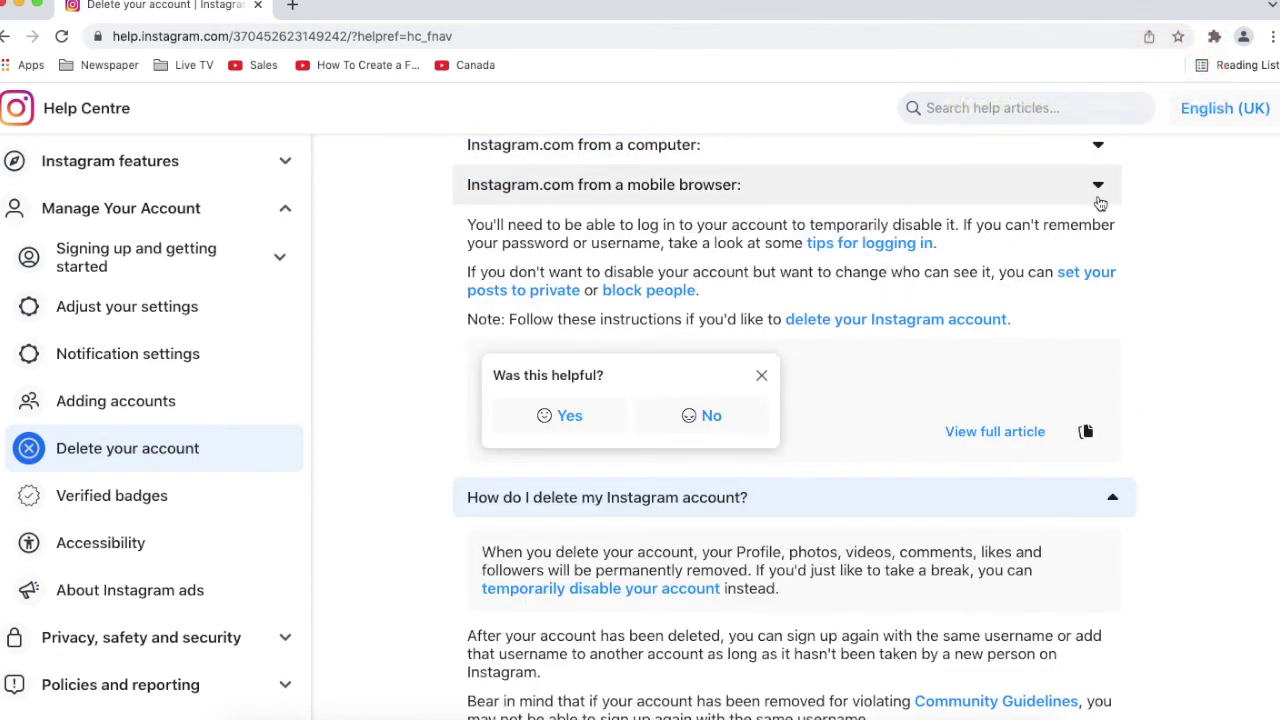
{"action": "left_click", "coordinate": [1097, 191]}
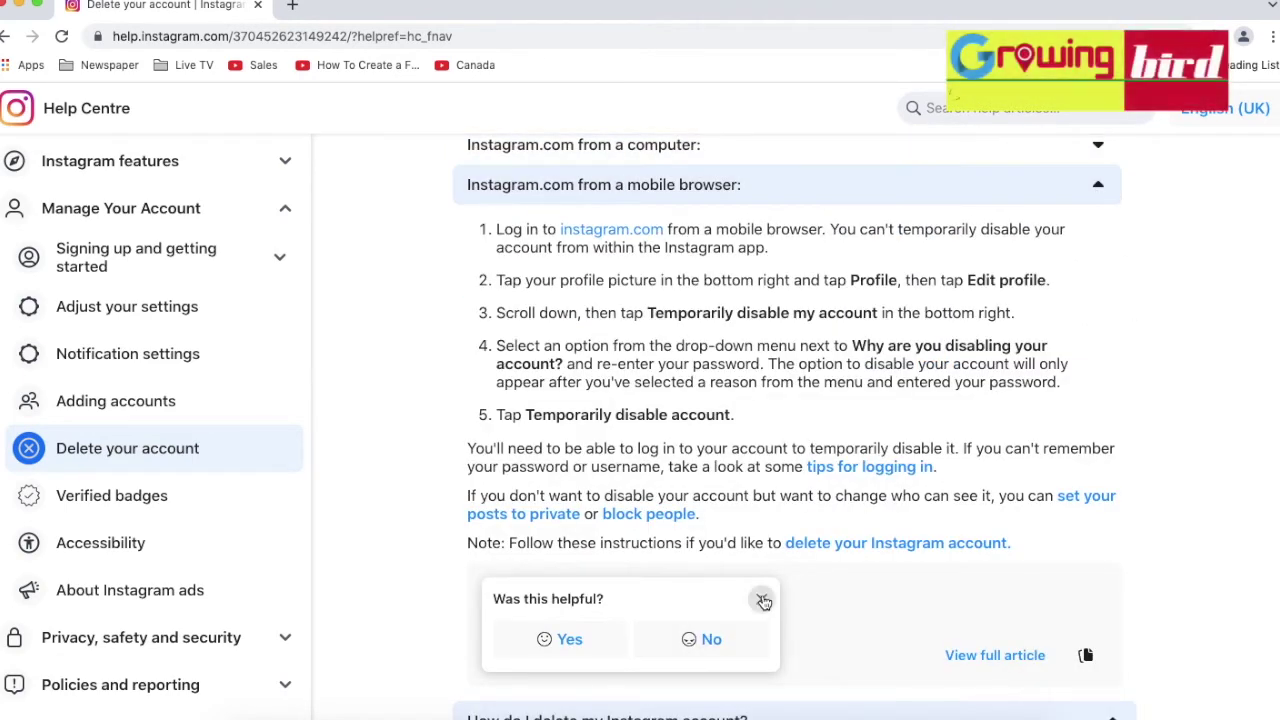
{"action": "left_click", "coordinate": [761, 599]}
{"action": "left_click", "coordinate": [1098, 186]}
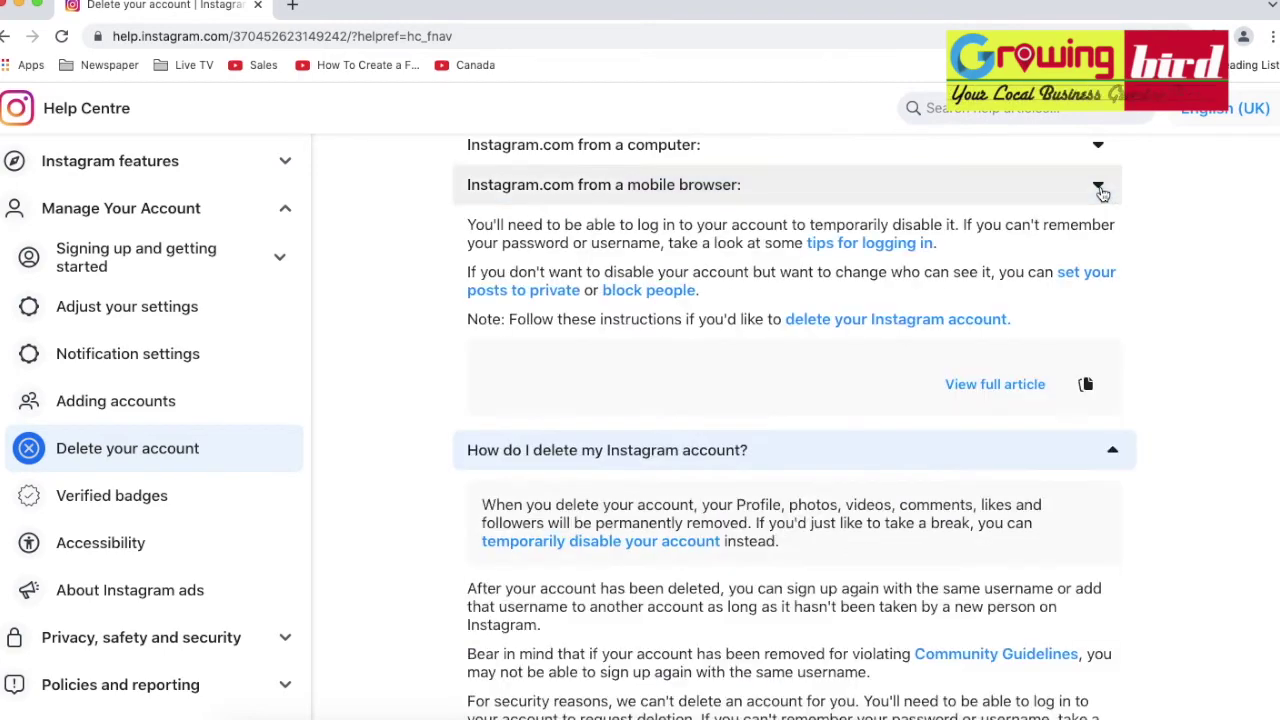
{"action": "left_click", "coordinate": [1098, 188]}
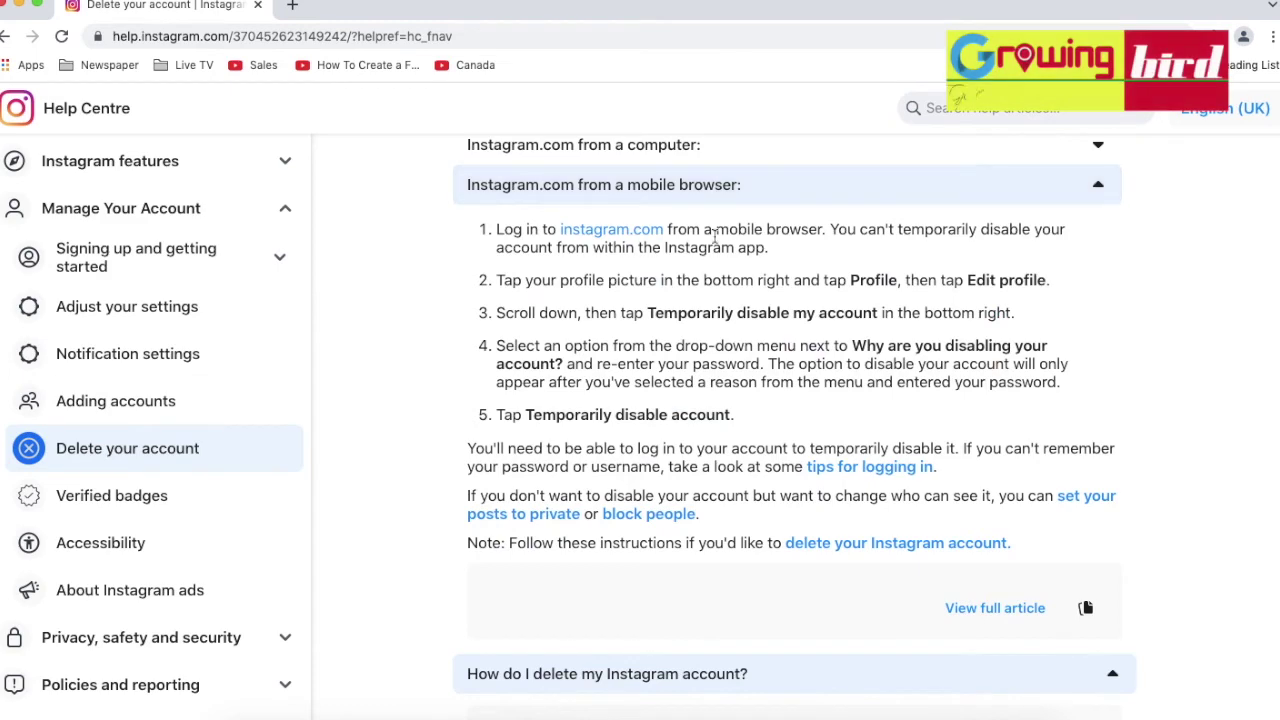
{"action": "scroll", "coordinate": [890, 240], "scroll_direction": "up", "scroll_amount": 5}
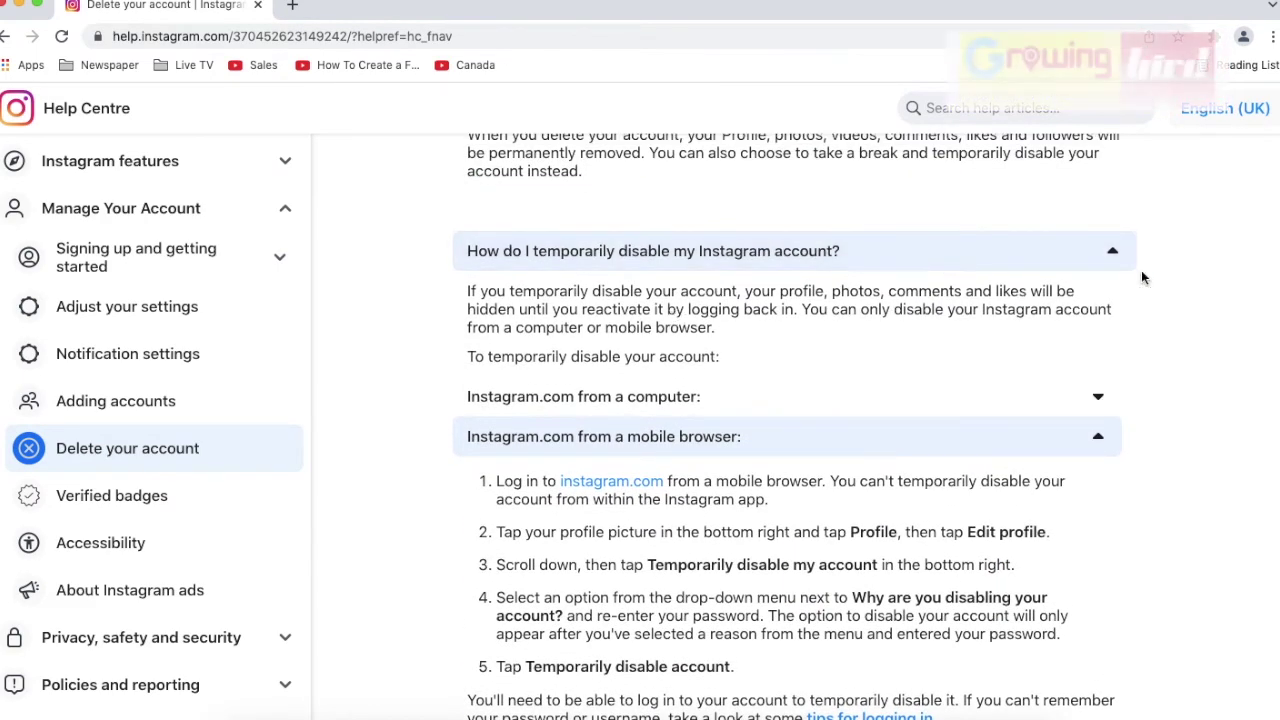
Collapse the temporarily disable answer and open the 'Delete your account' link in a new tab.
{"action": "left_click", "coordinate": [1113, 256]}
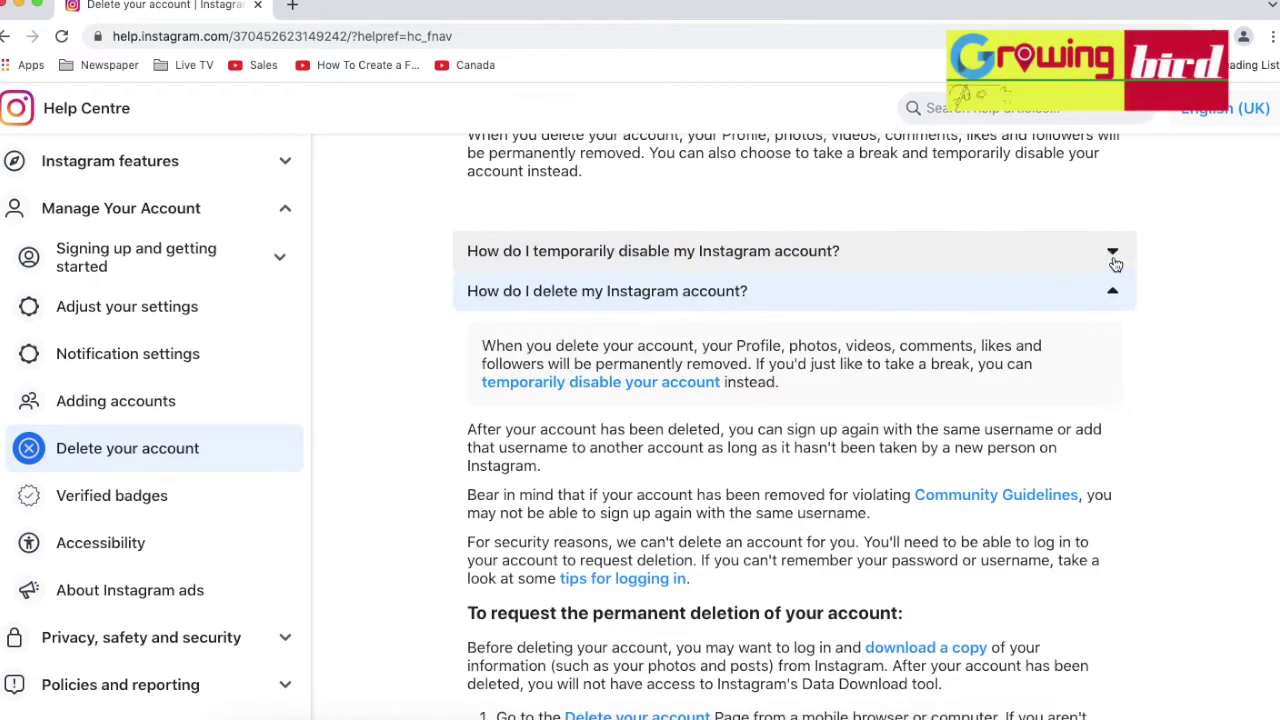
{"action": "scroll", "coordinate": [1120, 304], "scroll_direction": "down", "scroll_amount": 2}
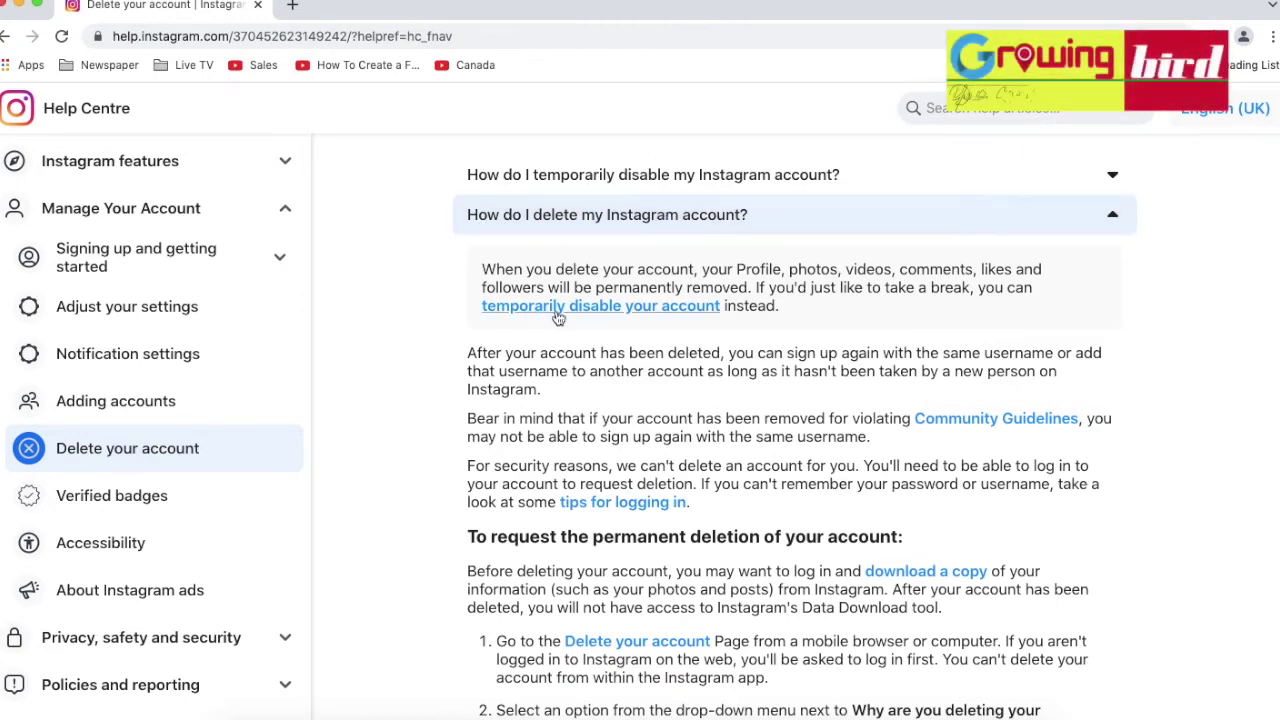
{"action": "scroll", "coordinate": [578, 401], "scroll_direction": "down", "scroll_amount": 2}
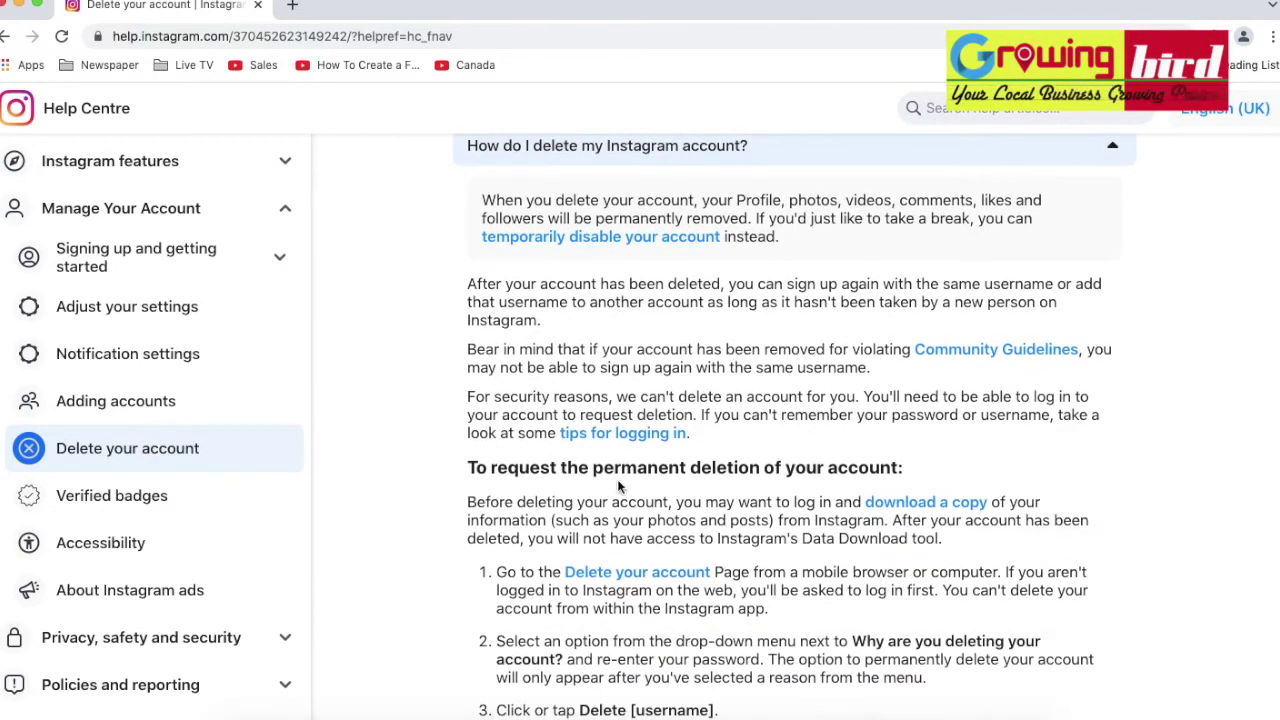
{"action": "scroll", "coordinate": [690, 494], "scroll_direction": "down", "scroll_amount": 3}
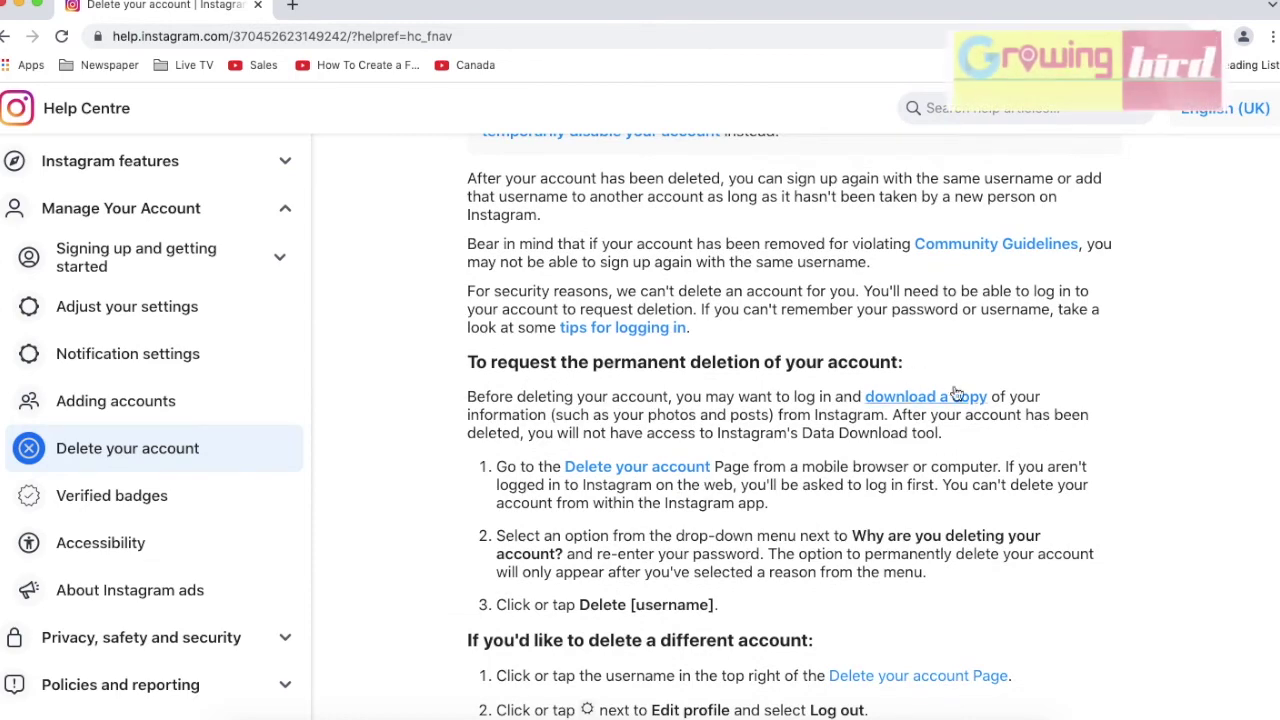
{"action": "scroll", "coordinate": [510, 401], "scroll_direction": "down", "scroll_amount": 3}
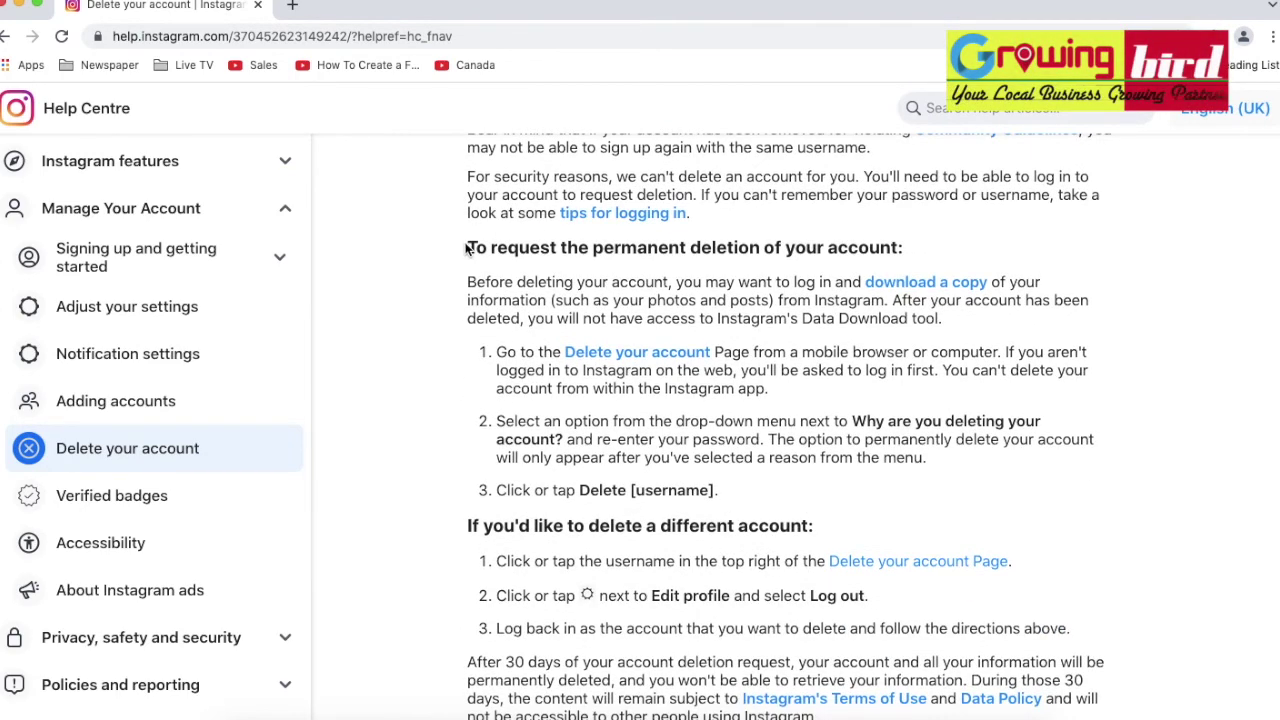
{"action": "left_click_drag", "start_coordinate": [470, 247], "coordinate": [890, 257]}
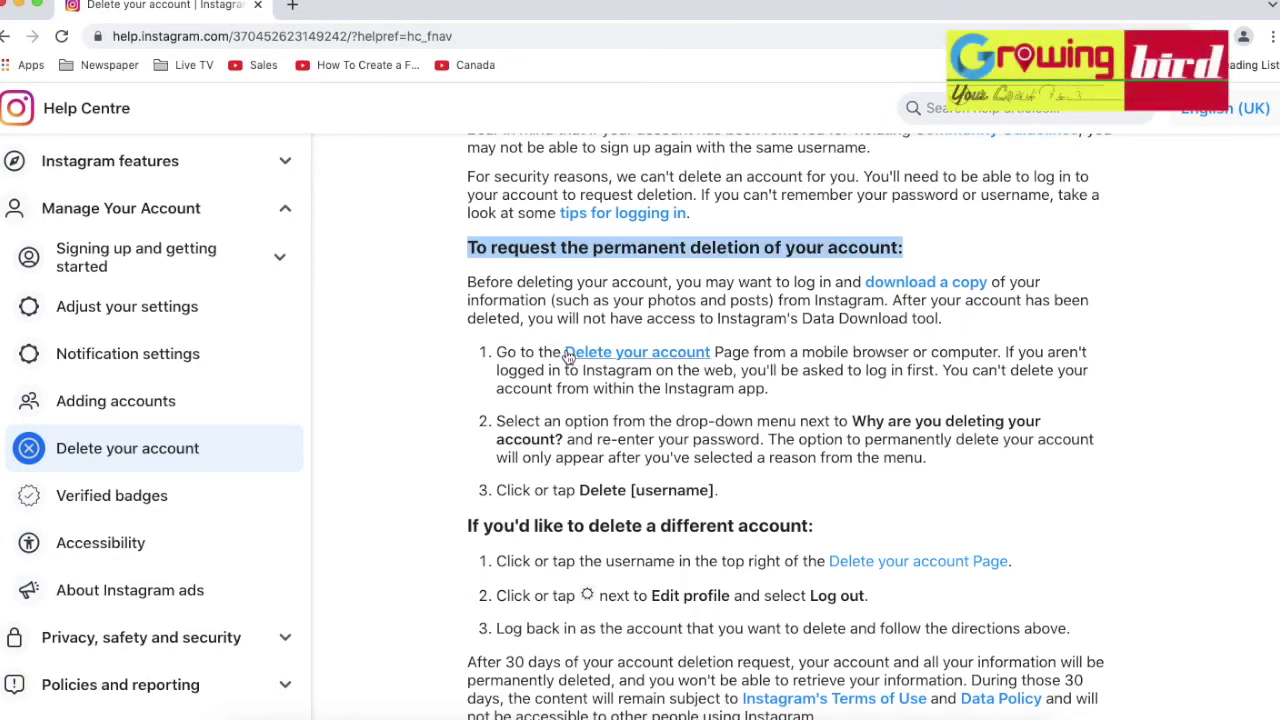
{"action": "left_click", "coordinate": [637, 352]}
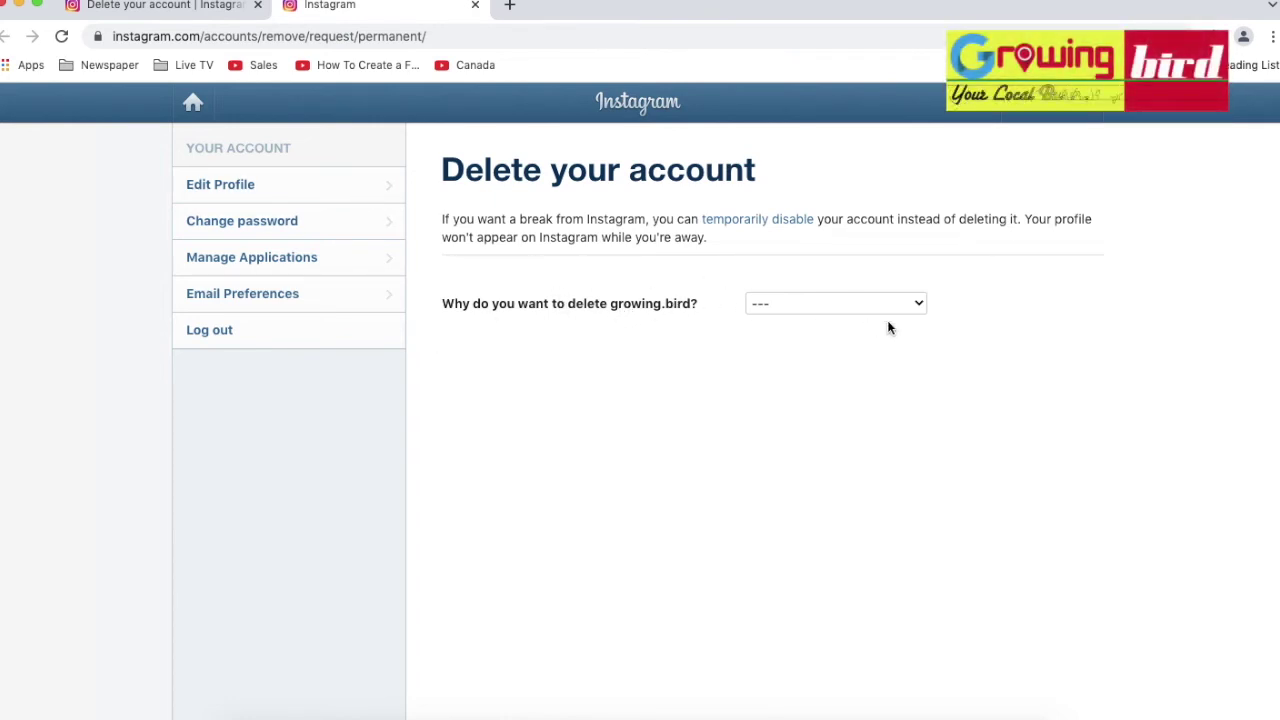
Choose 'Something else' as the deletion reason and focus the 'Re-enter your password' box.
{"action": "left_click", "coordinate": [918, 302]}
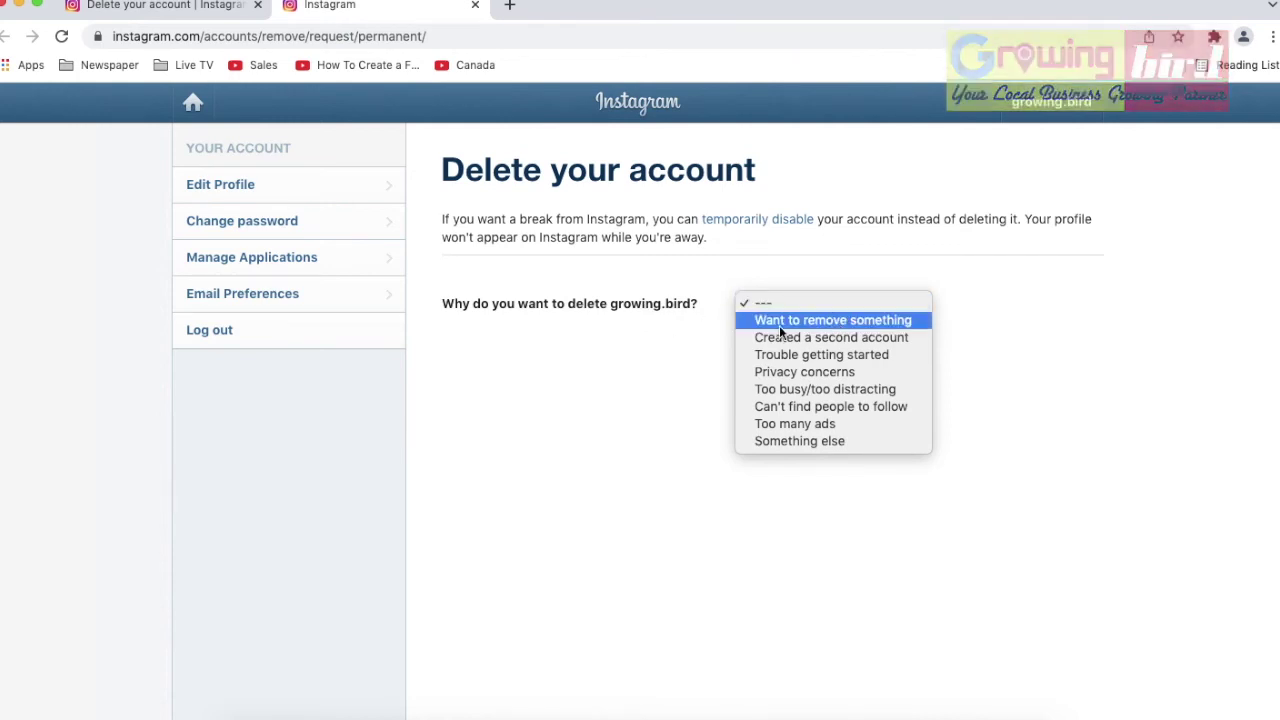
{"action": "left_click", "coordinate": [794, 439]}
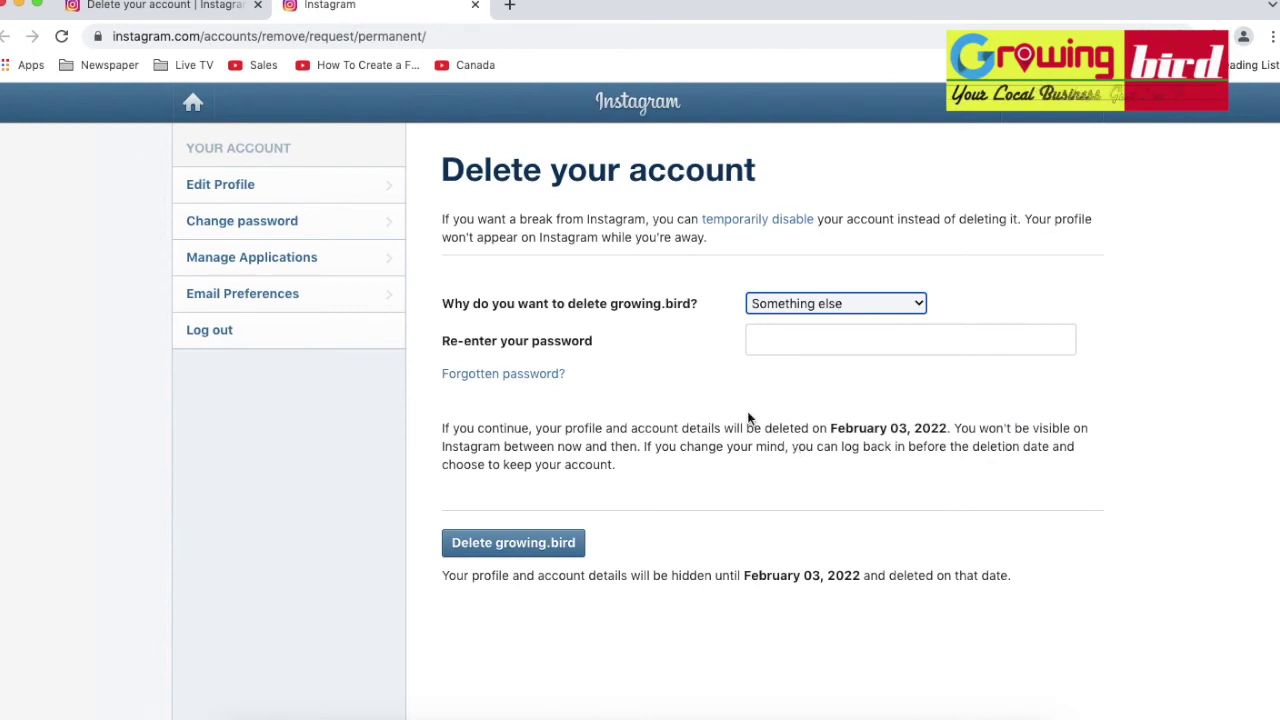
{"action": "scroll", "coordinate": [708, 408], "scroll_direction": "down", "scroll_amount": 1}
{"action": "left_click", "coordinate": [772, 287]}
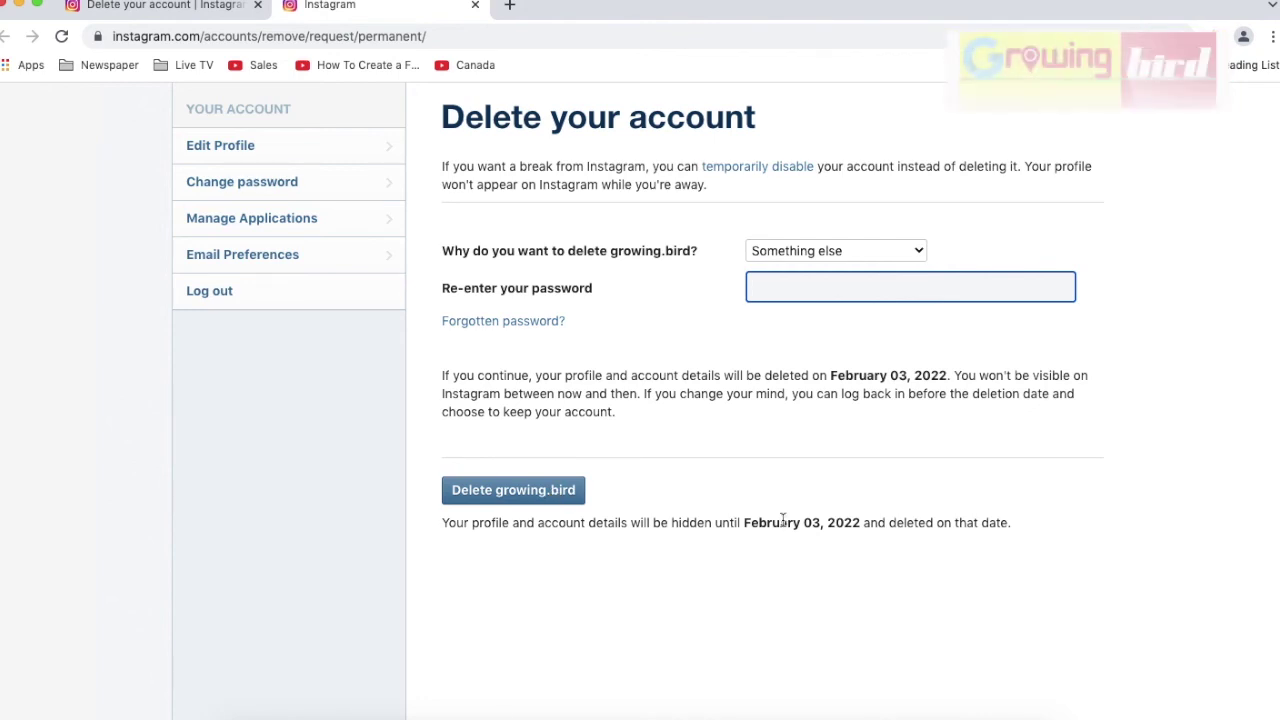
{"action": "scroll", "coordinate": [600, 338], "scroll_direction": "up", "scroll_amount": 1}
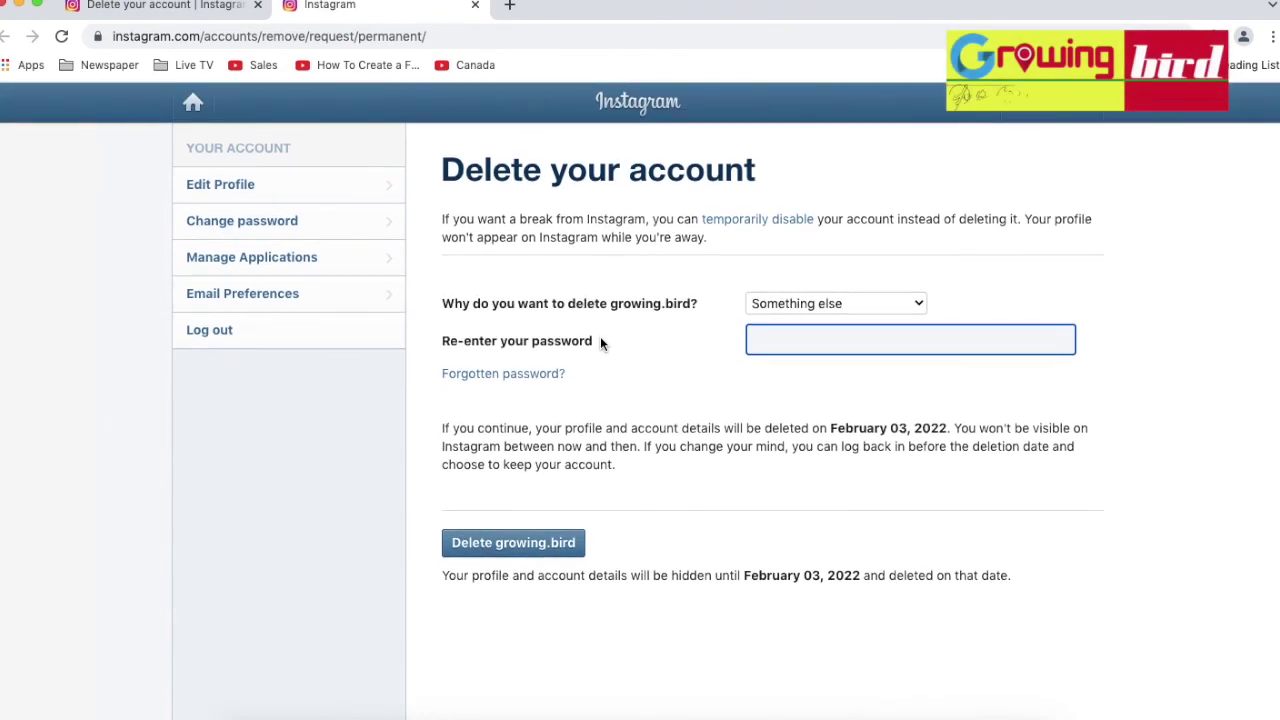